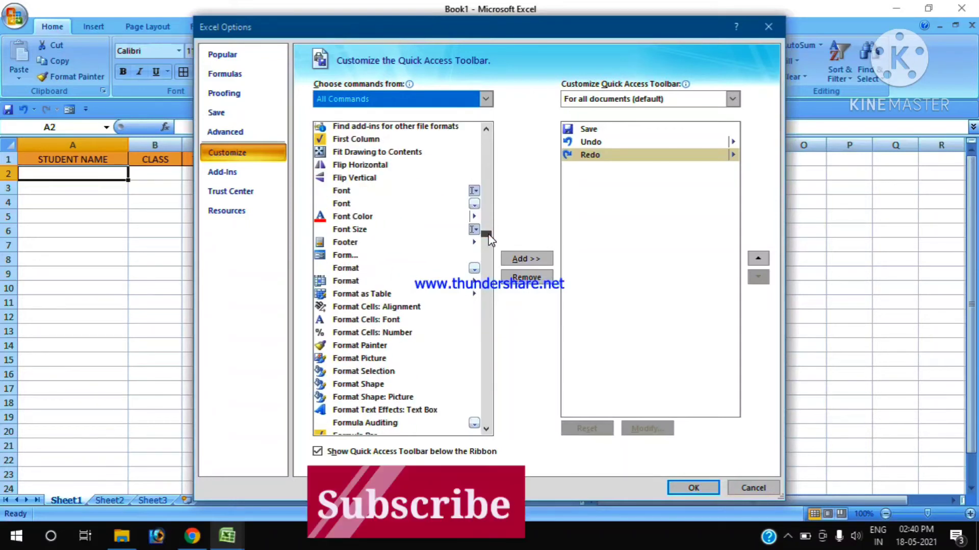
- Add the Form command to the Quick Access Toolbar for all documents and apply the customization
click(345, 257)
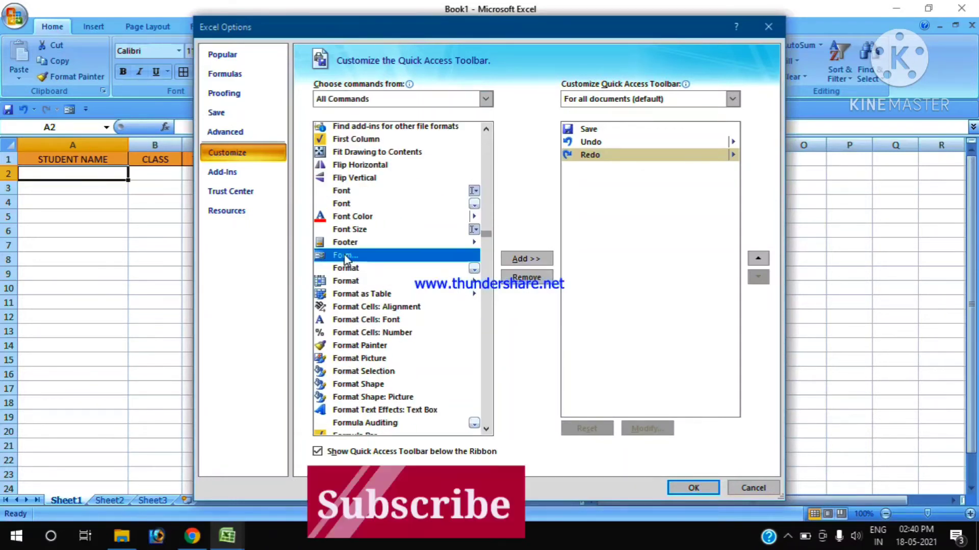
click(526, 259)
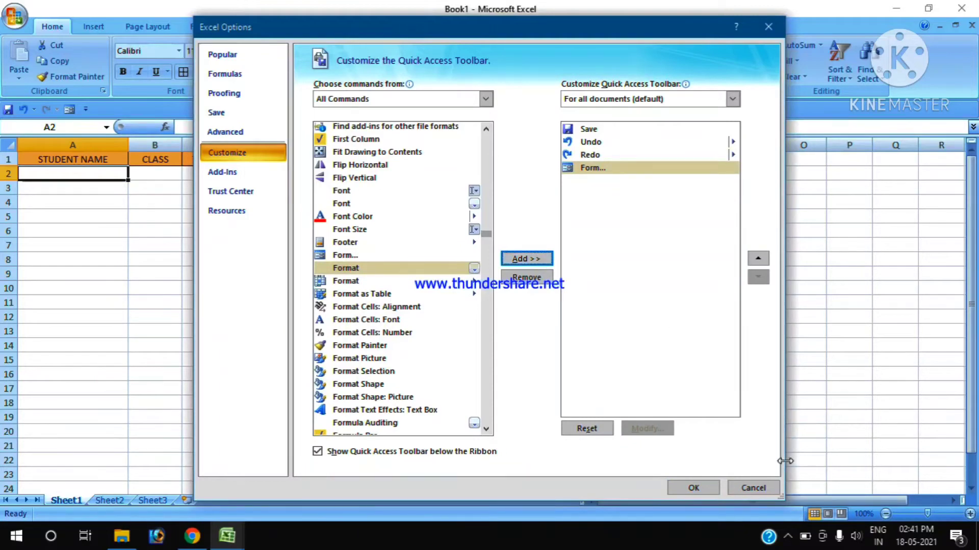
click(704, 490)
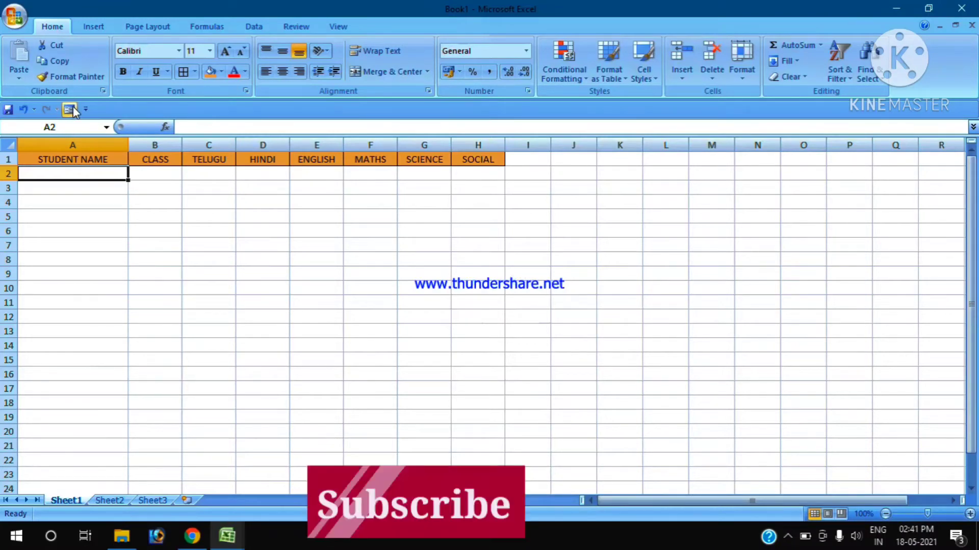
- Open a data entry form for headers A1:H1, using the first row as labels, and place it clear of the table
click(139, 201)
drag(95, 162, 468, 160)
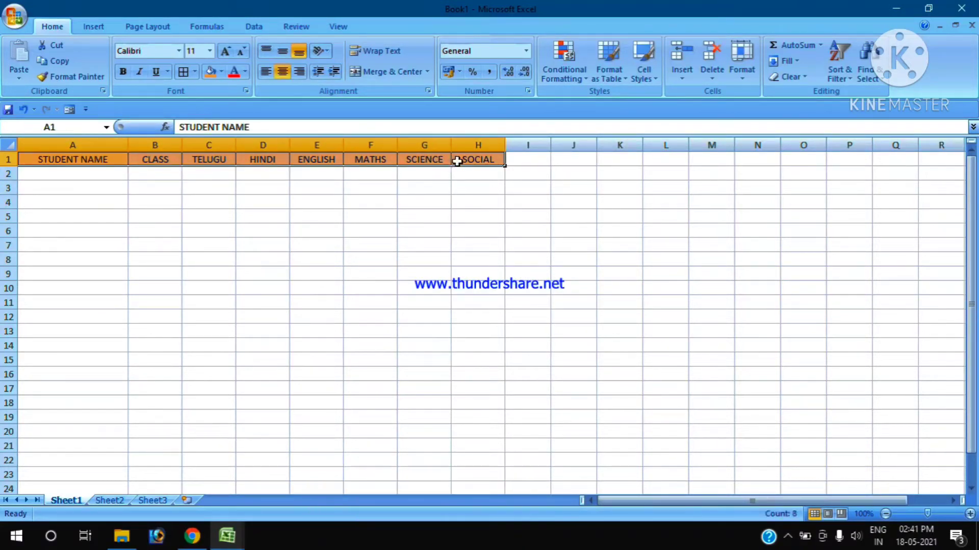
click(69, 110)
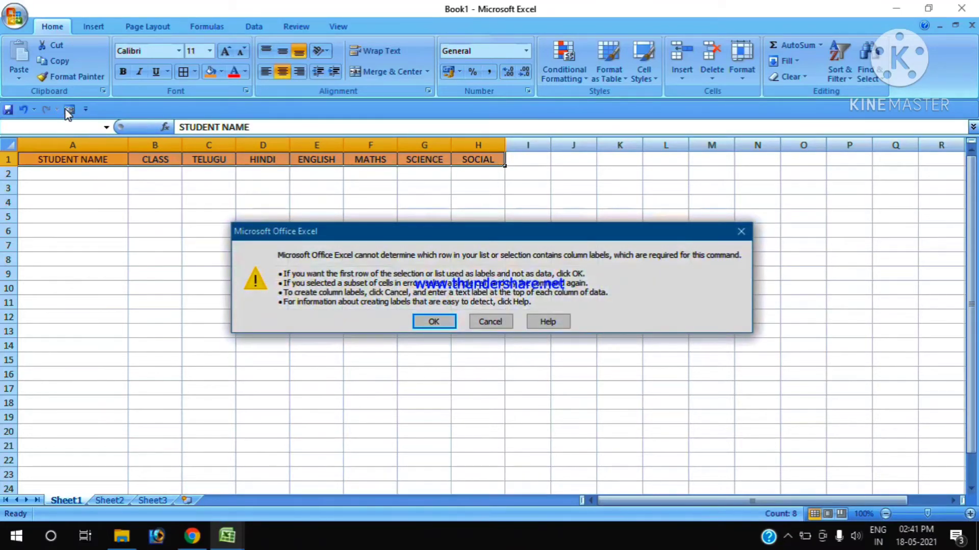
key(Return)
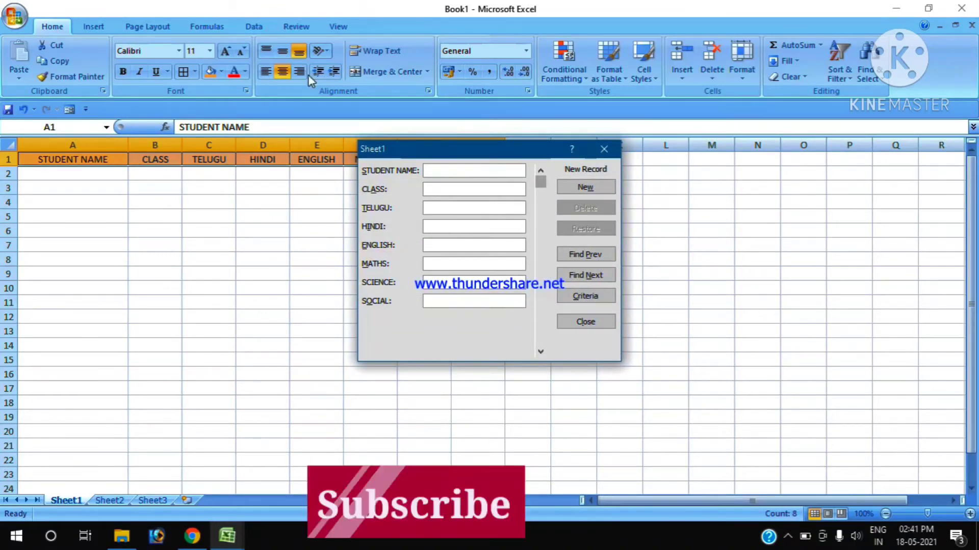
drag(488, 149, 650, 204)
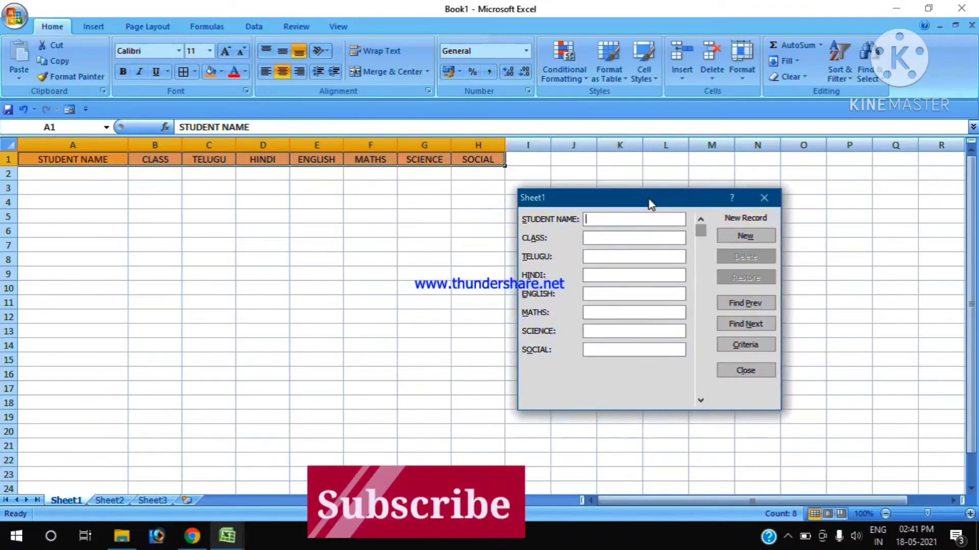
- Add a record containing only the first student's name, and bring that record back up in the form
text(SUNIL)
key(Return)
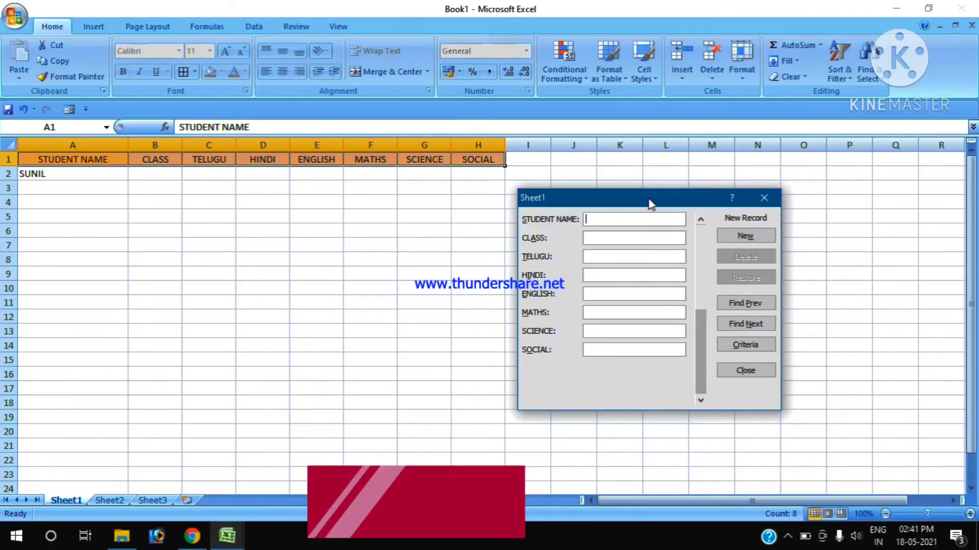
click(731, 305)
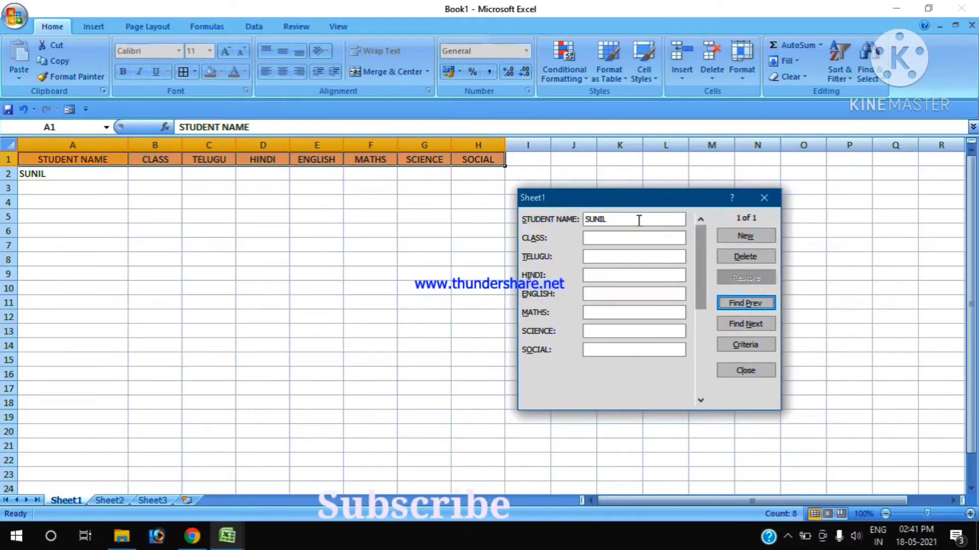
- Fill in the first student's class as X, Telugu 45, Hindi 55 and English 65
click(632, 238)
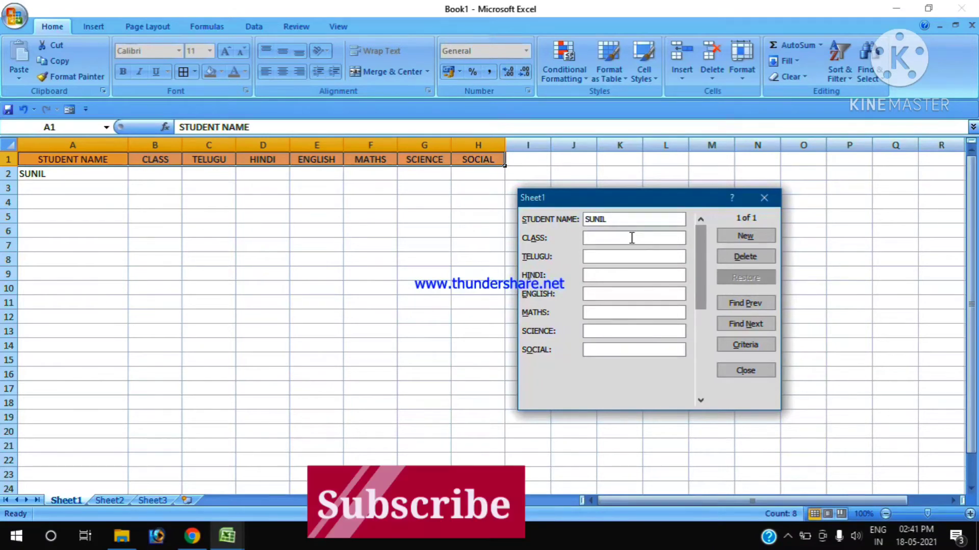
text(X)
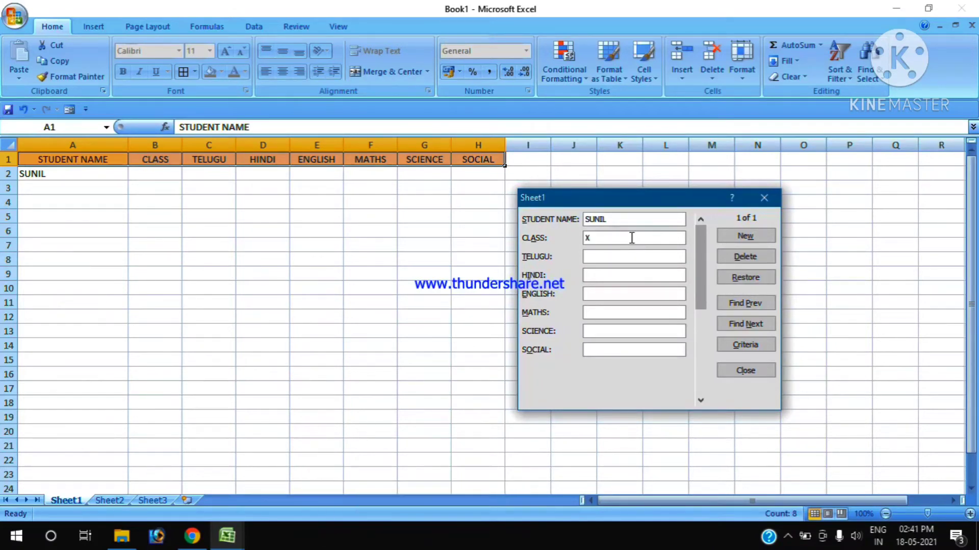
key(Tab)
text(45)
key(Tab)
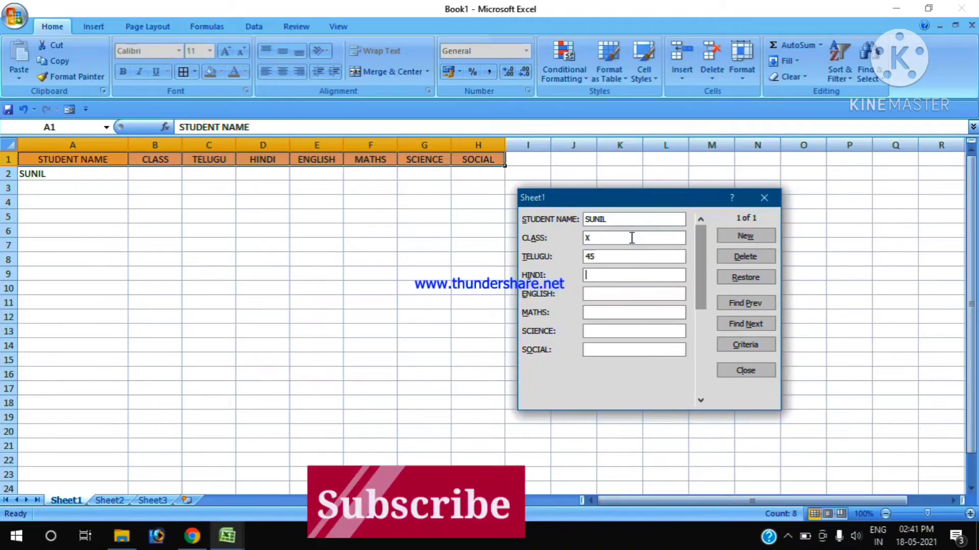
text(55)
key(Tab)
text(65)
key(Tab)
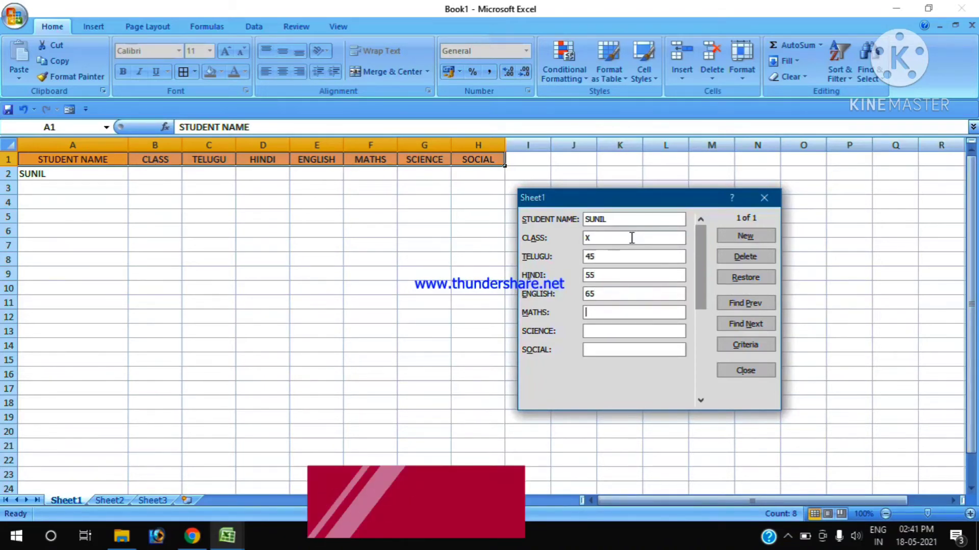
- Complete the first student's marks with Maths 45, Science 54 and Social 56, and save the record
text(45)
key(Tab)
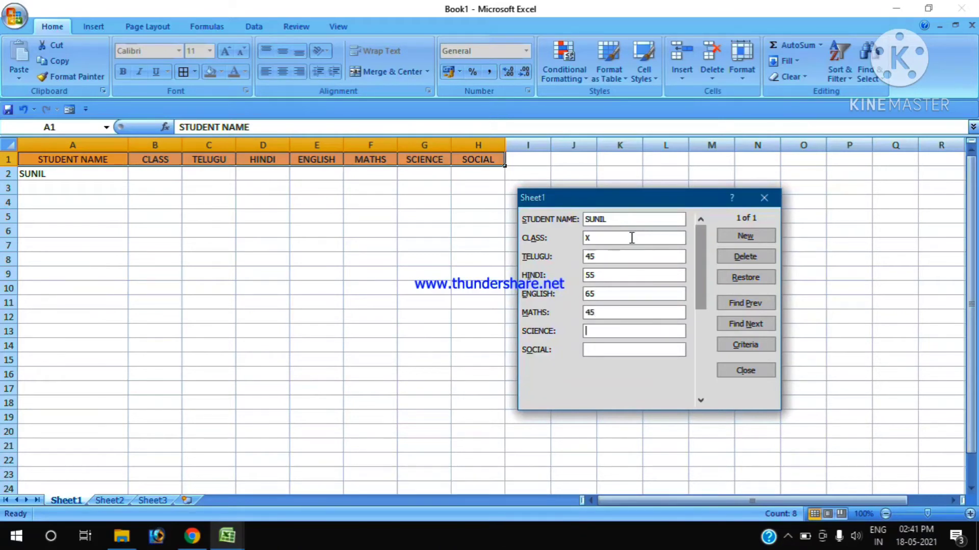
text(54)
key(Tab)
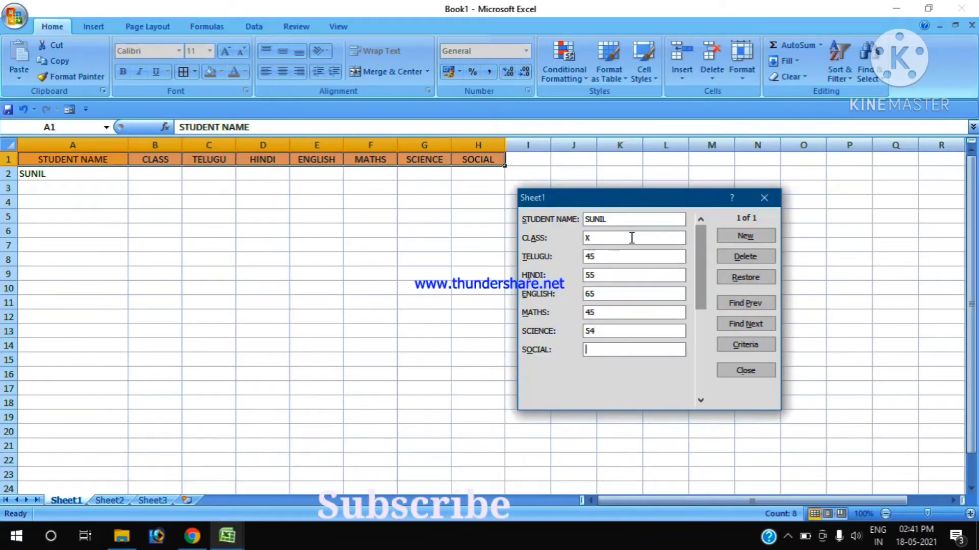
text(56)
key(Tab)
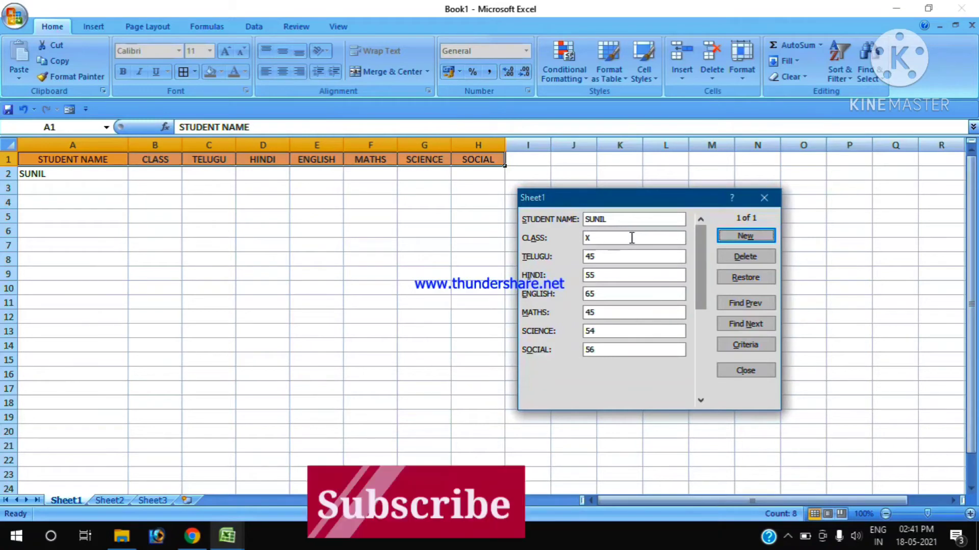
key(Return)
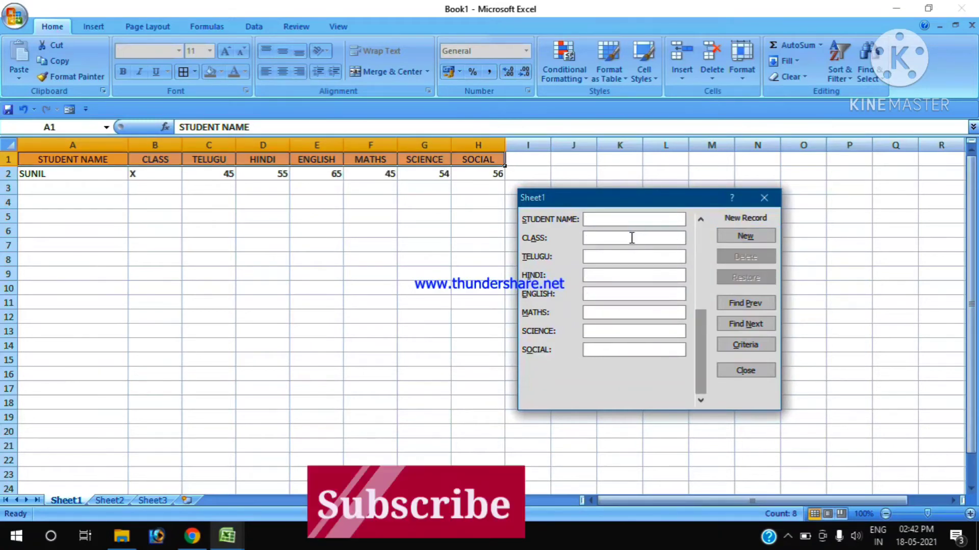
- Enter the second student's name with class X, Telugu 85, Hindi 96 and English 85
text(RAJU)
key(Tab)
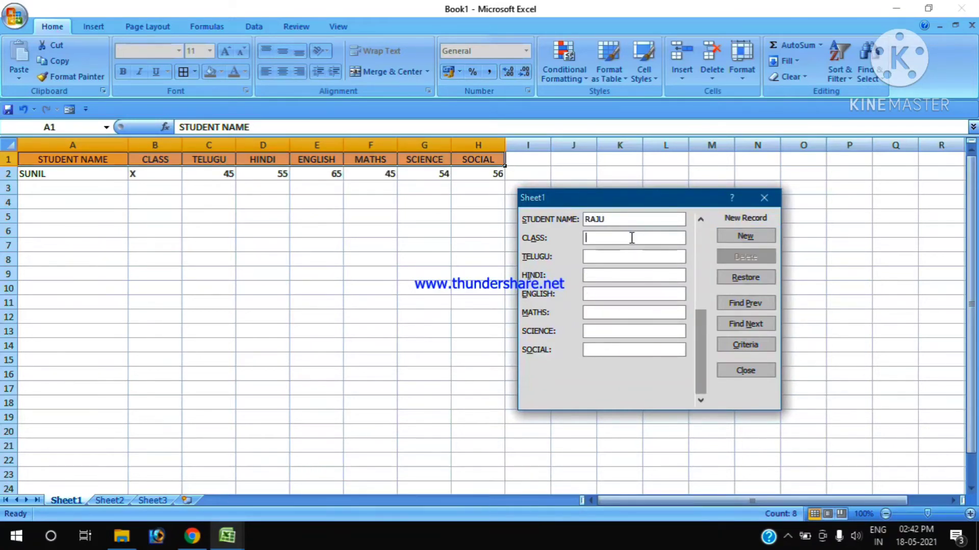
text(X)
key(Tab)
text(85)
key(Tab)
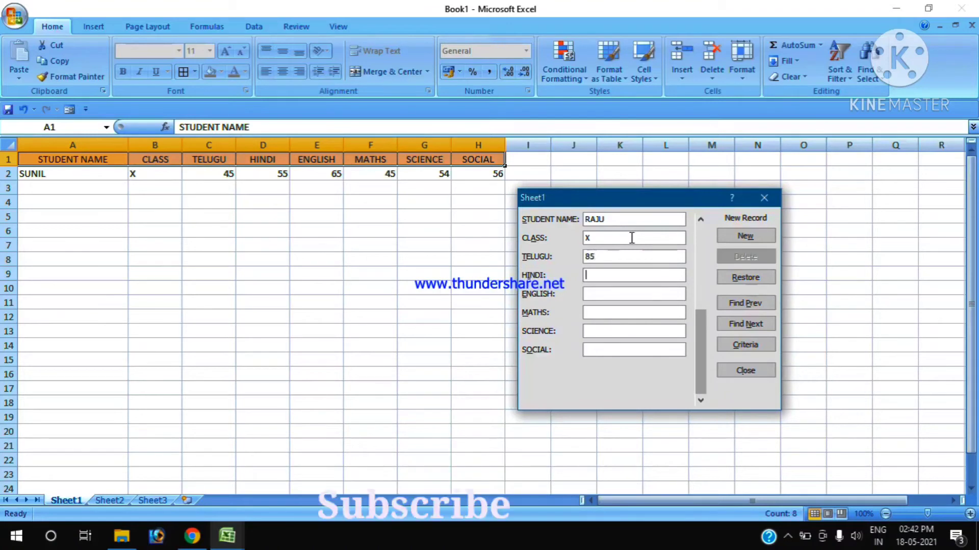
text(96)
key(Tab)
text(85)
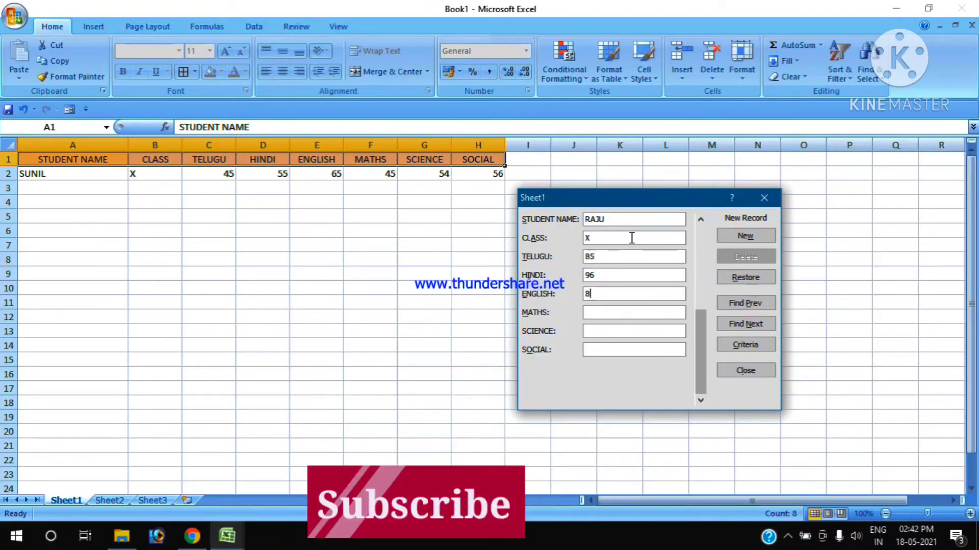
key(Tab)
- Complete the second student's marks with Maths 76, Science 45 and Social 56, and save the record
text(76)
key(Tab)
text(45)
key(Tab)
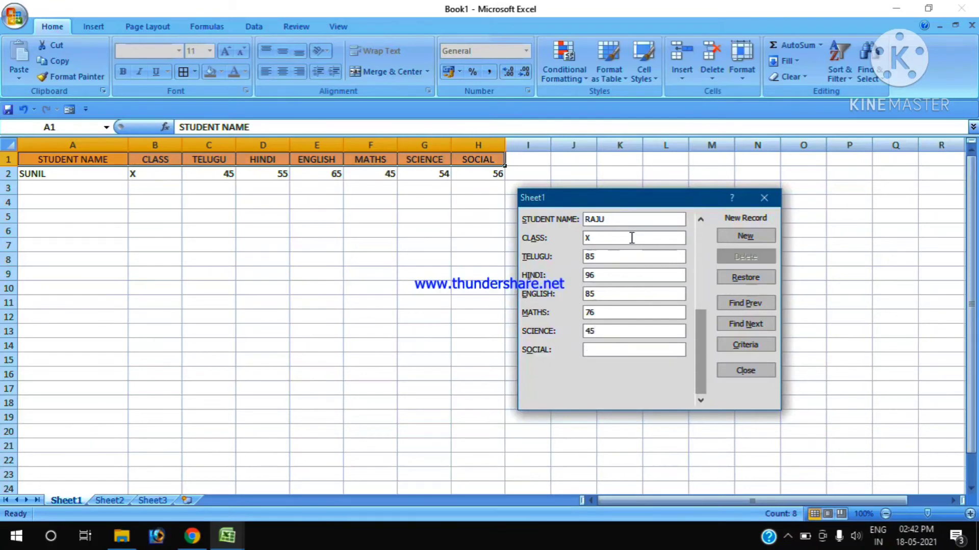
text(56)
key(Return)
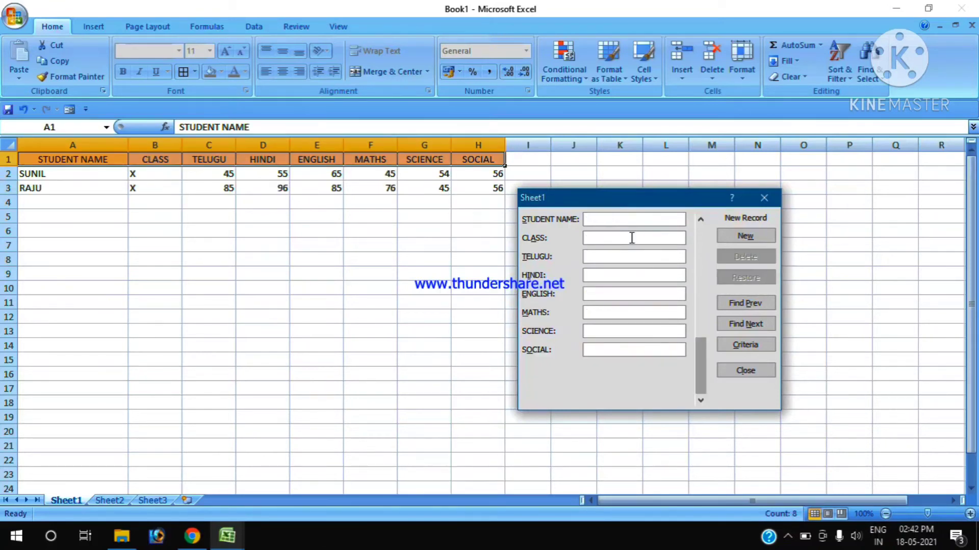
- Enter the third student's name with class X, Telugu 85, Hindi 96 and English 85
text(RAM)
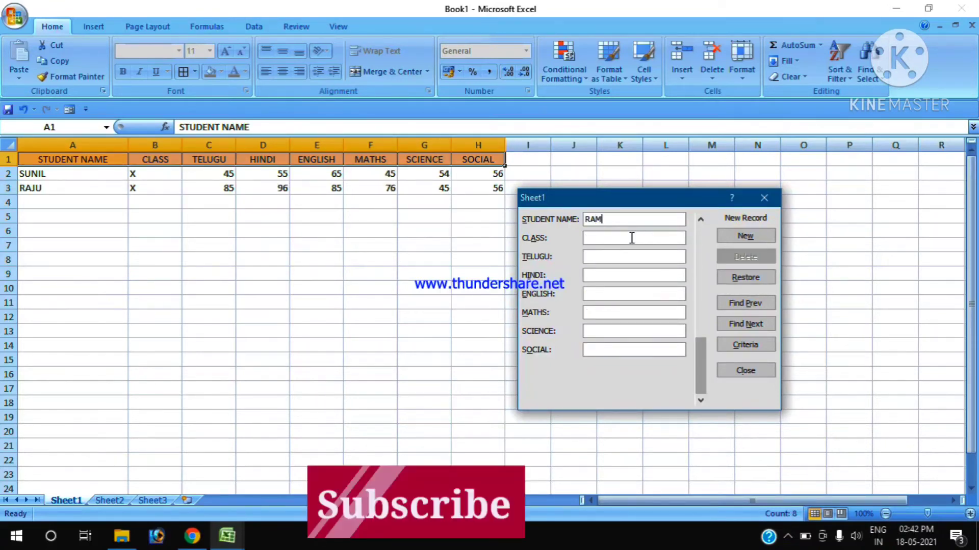
text(A)
key(Tab)
text(X)
key(Tab)
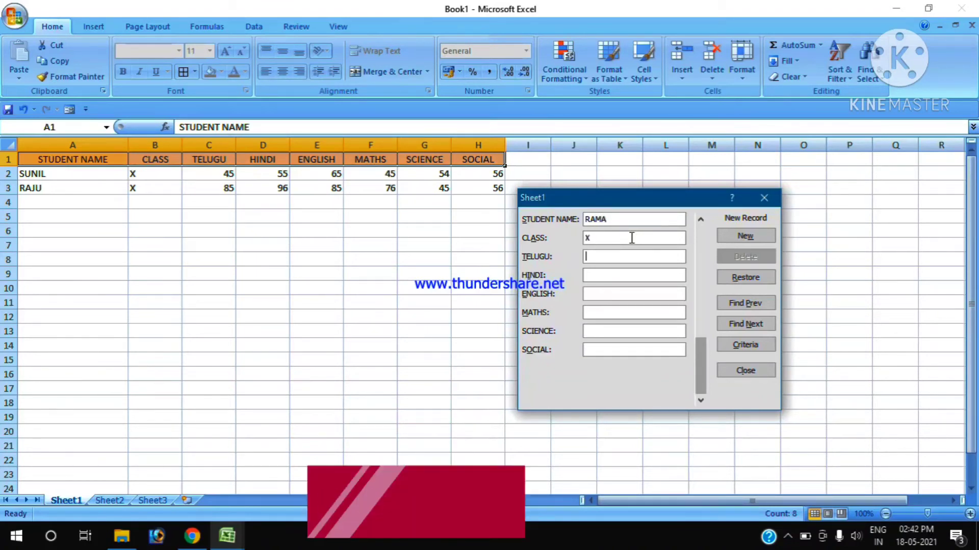
text(85)
key(Tab)
text(96)
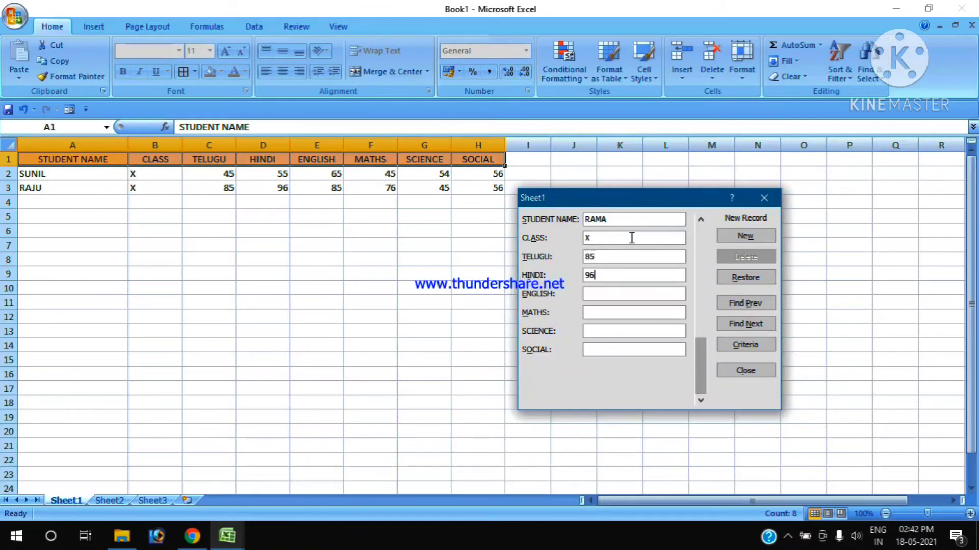
key(Tab)
text(85)
key(Tab)
- Complete the third student's marks with Maths 96, Science 85 and Social 84, and save the record
text(96)
key(Tab)
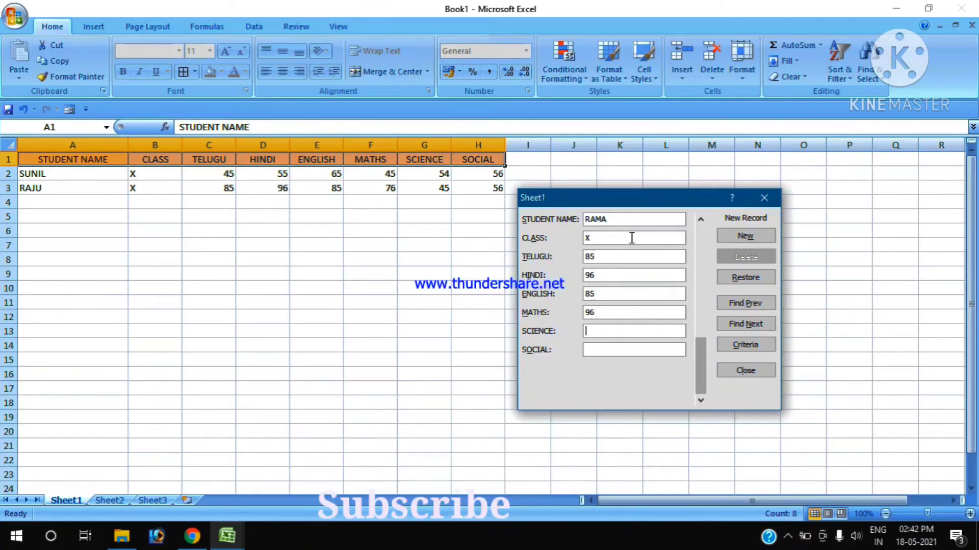
text(85)
key(Tab)
text(84)
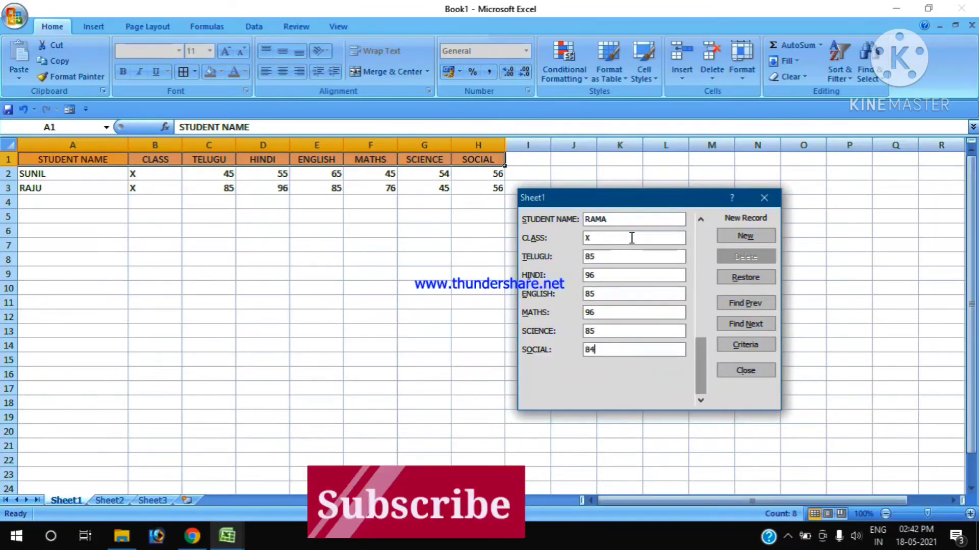
key(Return)
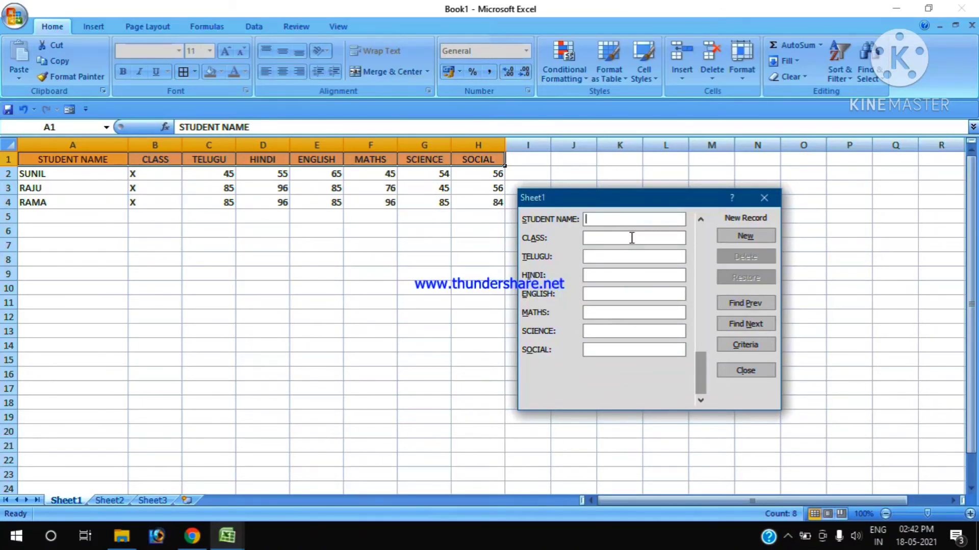
- Enter the fourth student's name with class IX, Telugu 78, Hindi 56 and English 95
text(RA)
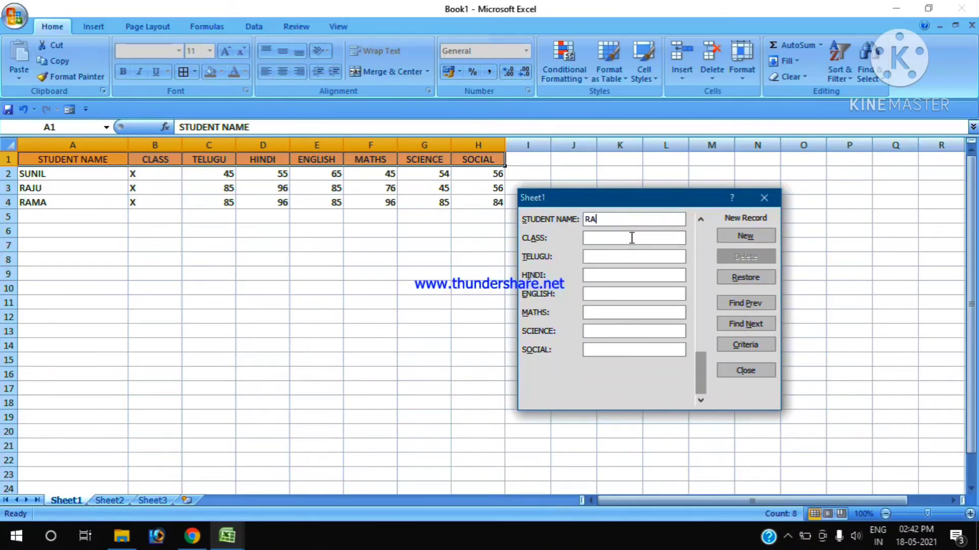
text(KESH)
key(Tab)
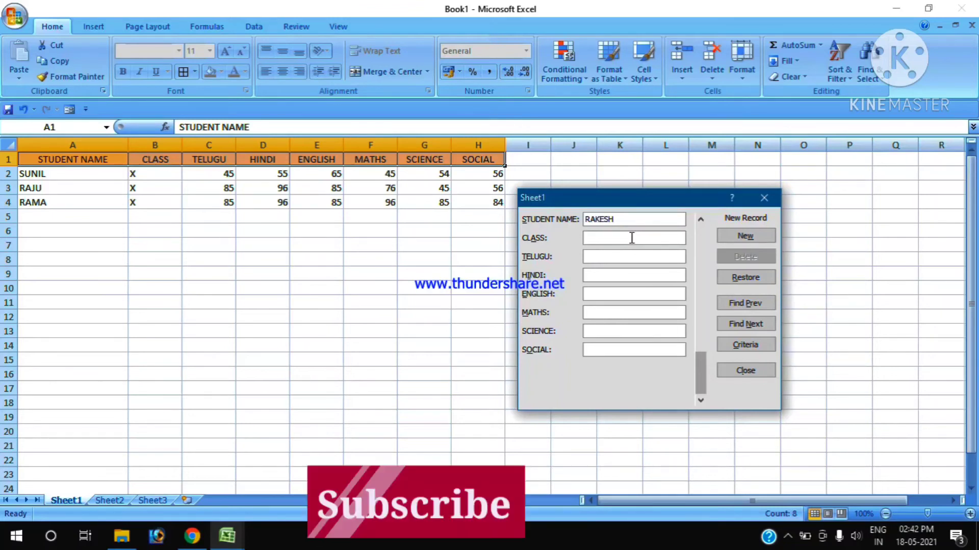
text(IX)
key(Tab)
text(78)
key(Tab)
text(56)
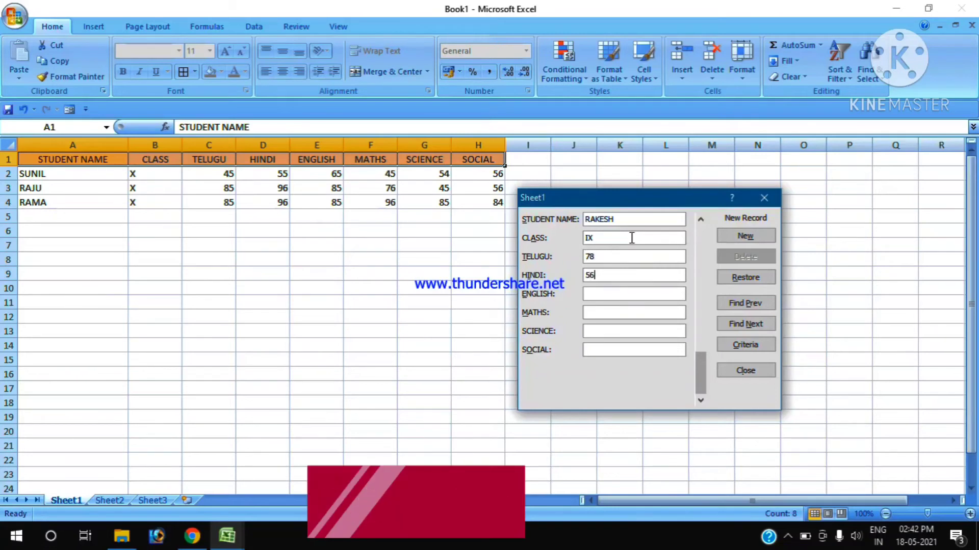
key(Tab)
text(95)
key(Tab)
- Complete the fourth student's marks with Maths 96, Science 52 and Social 45, and save the record
text(96)
key(Tab)
text(526)
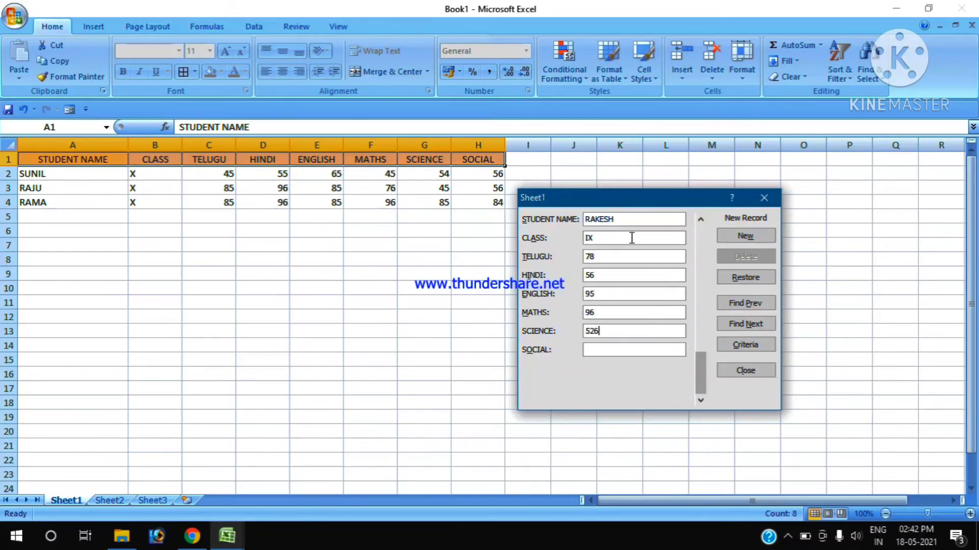
key(BackSpace)
key(Tab)
text(45)
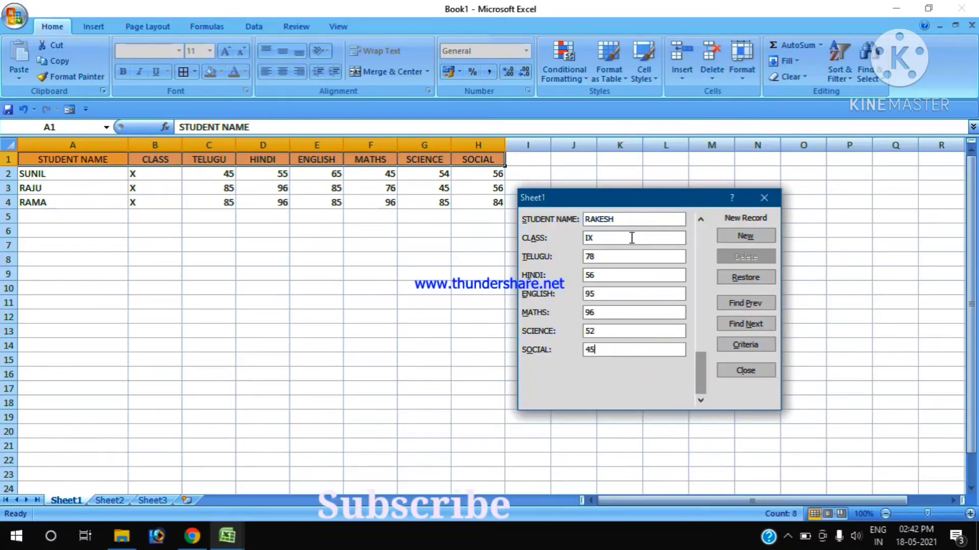
key(Return)
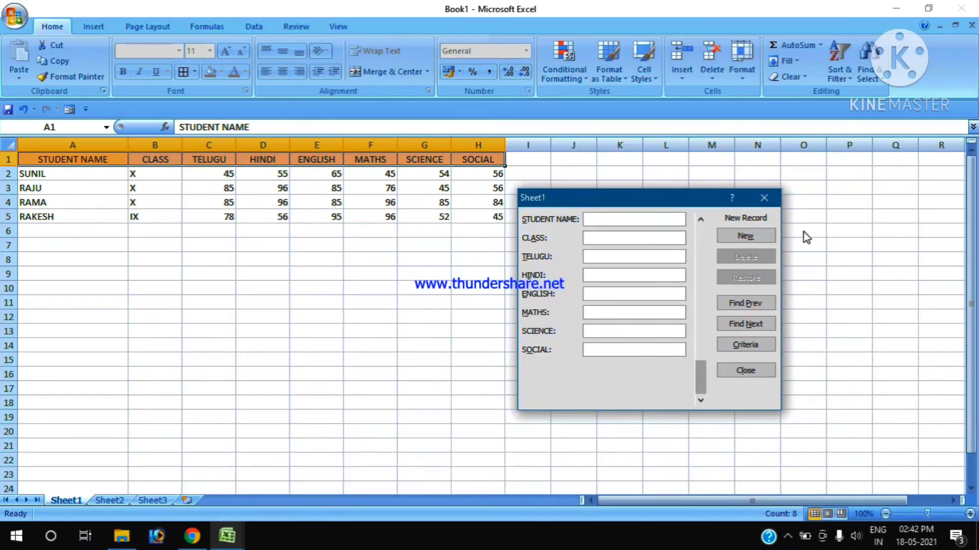
- Go back to the fourth student's record, change the class to X, and save the edit
click(749, 301)
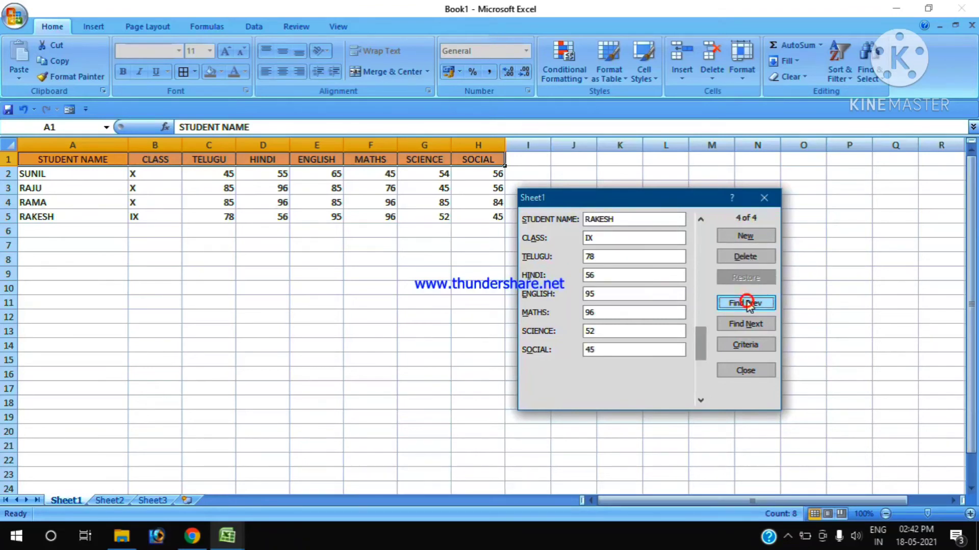
double_click(592, 236)
key(BackSpace)
text(x)
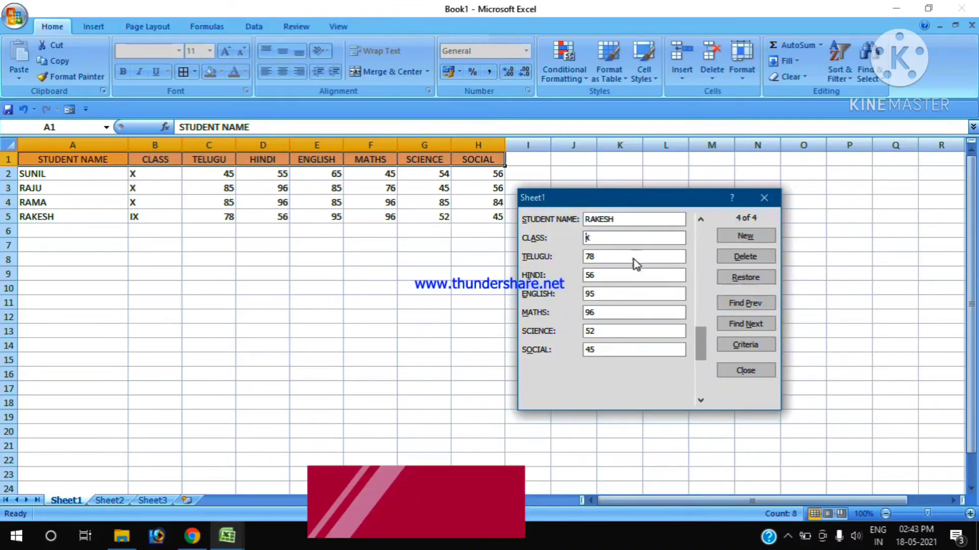
key(Return)
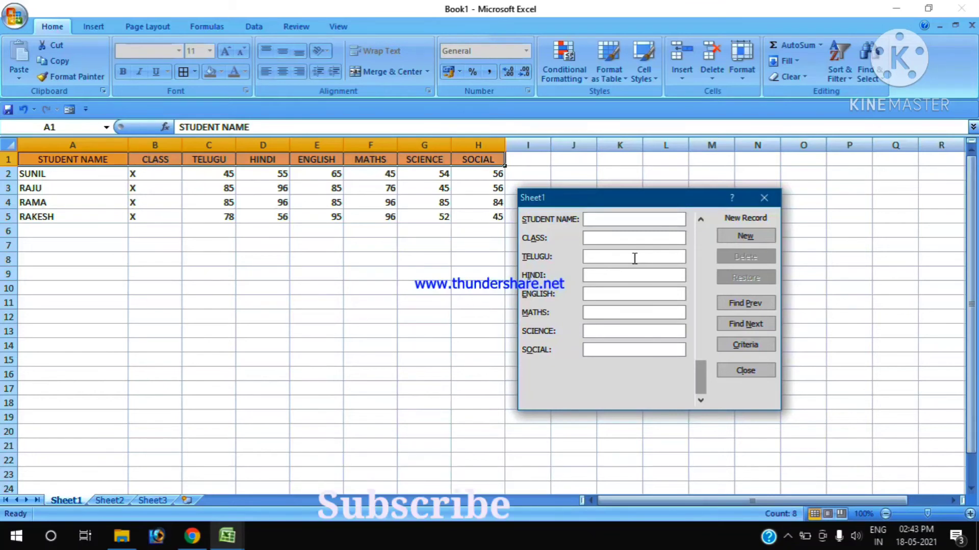
- Go back to the second student's record in the data form, delete it permanently, and close the form
click(750, 302)
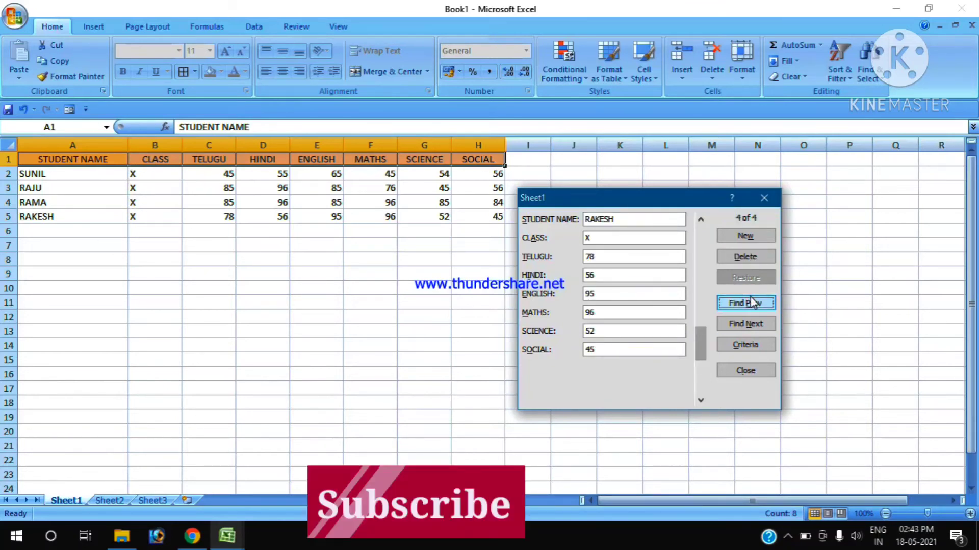
click(751, 302)
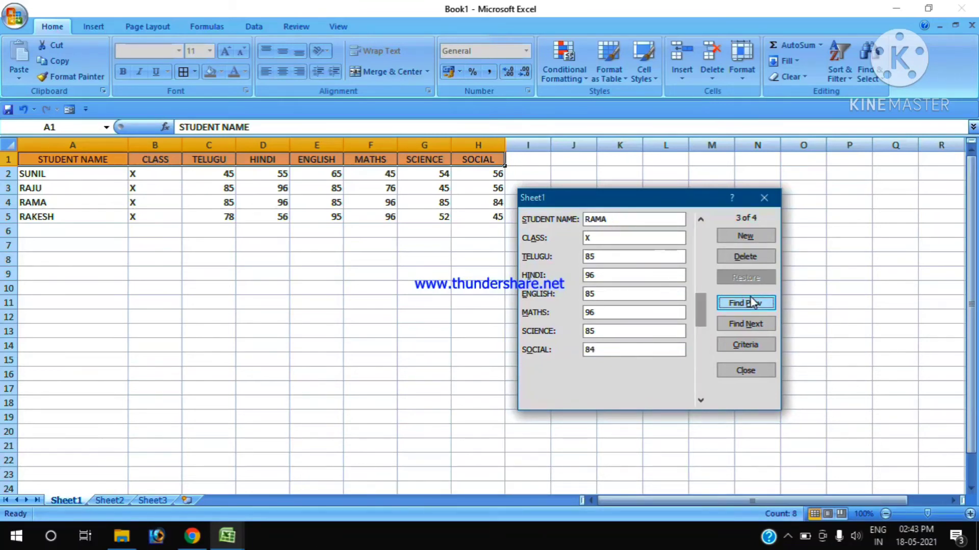
click(750, 298)
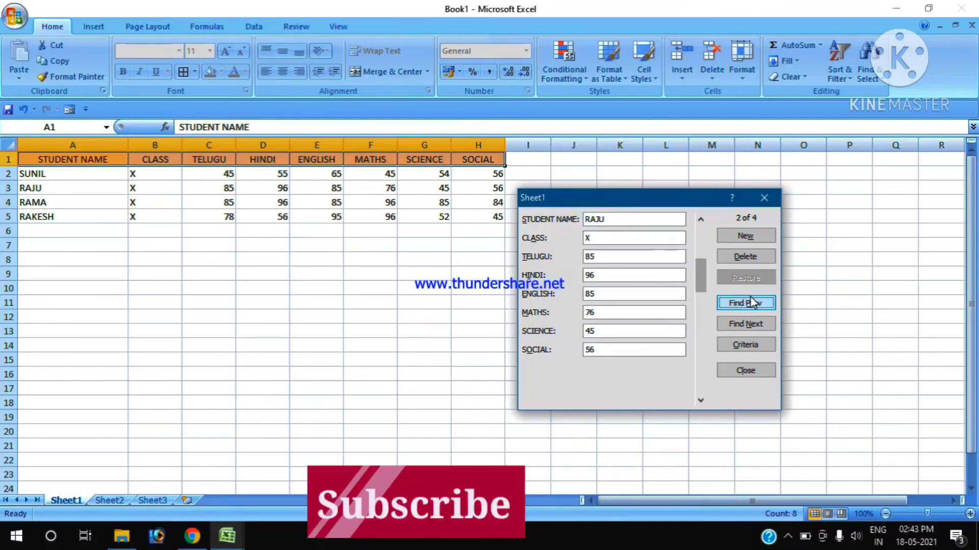
click(745, 257)
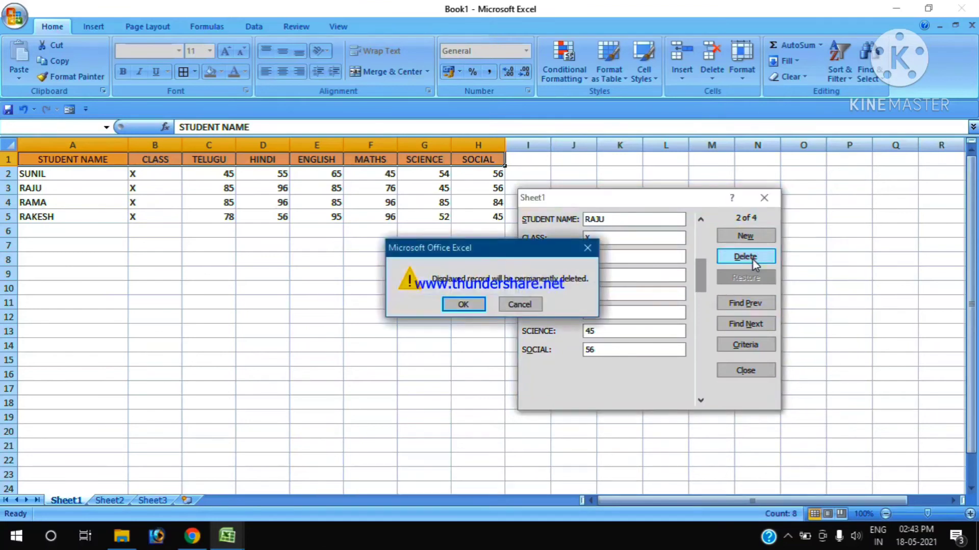
key(Return)
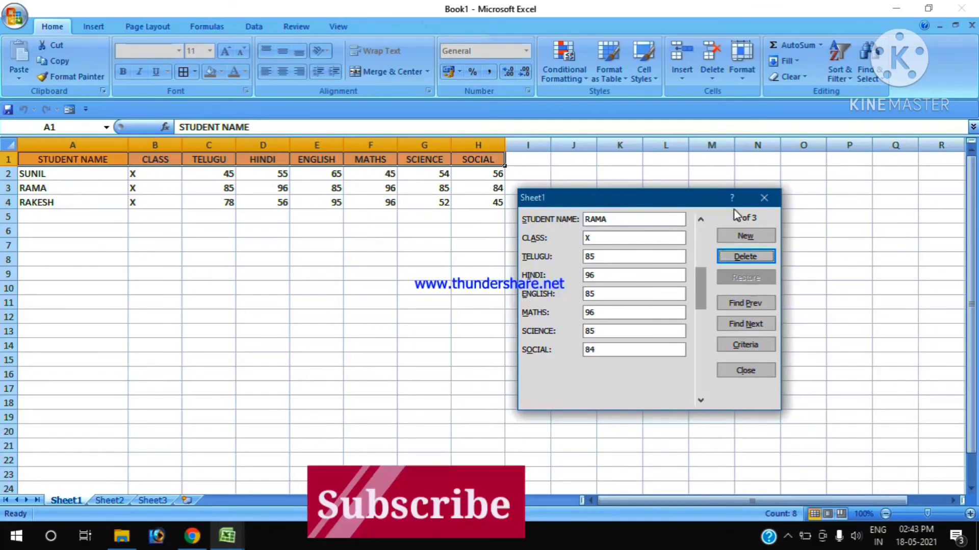
click(764, 200)
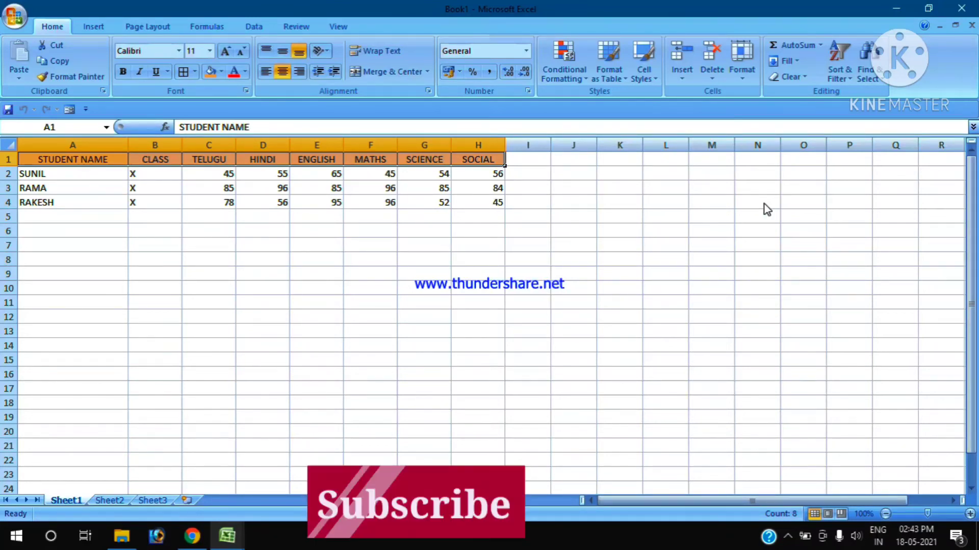
- Reopen the data form for the marks table, browse forward to the last record, and start a new record
click(487, 214)
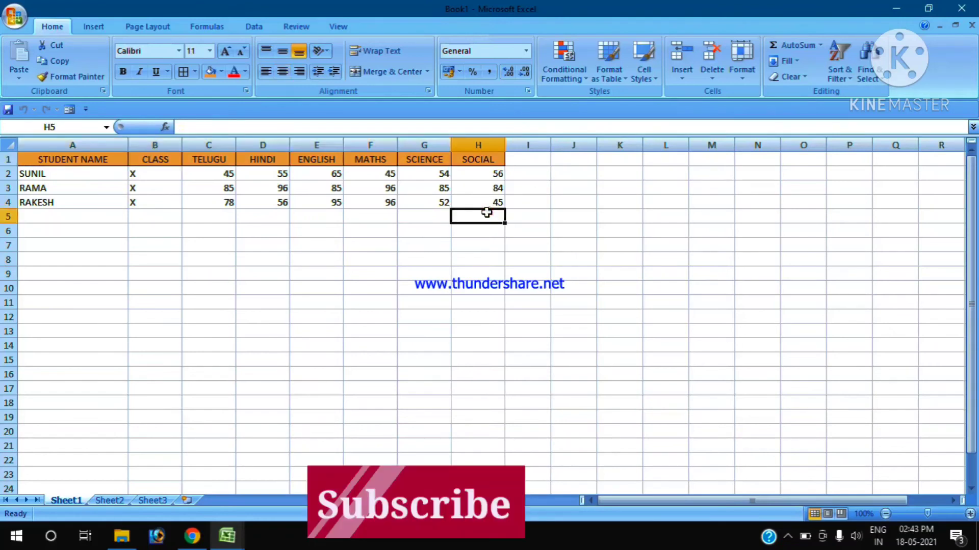
click(70, 109)
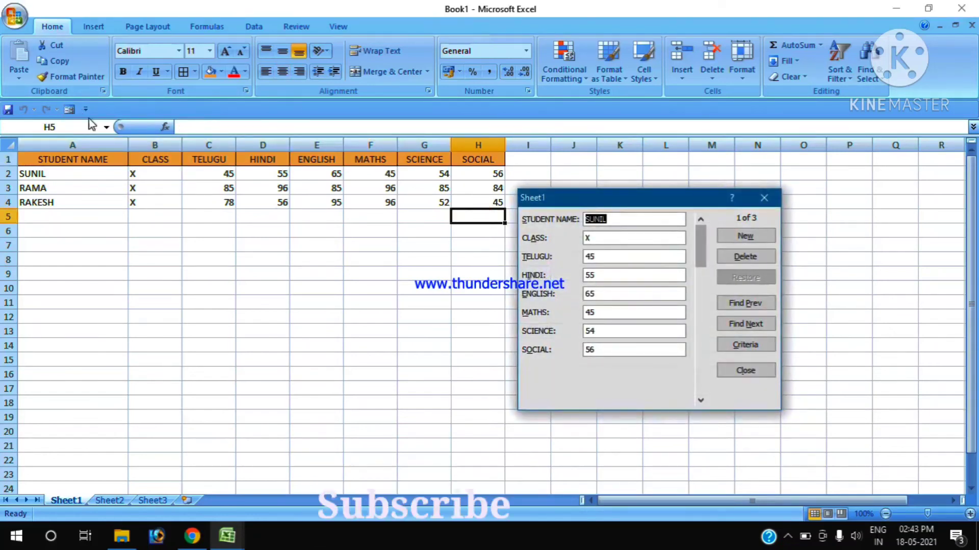
click(733, 323)
click(734, 325)
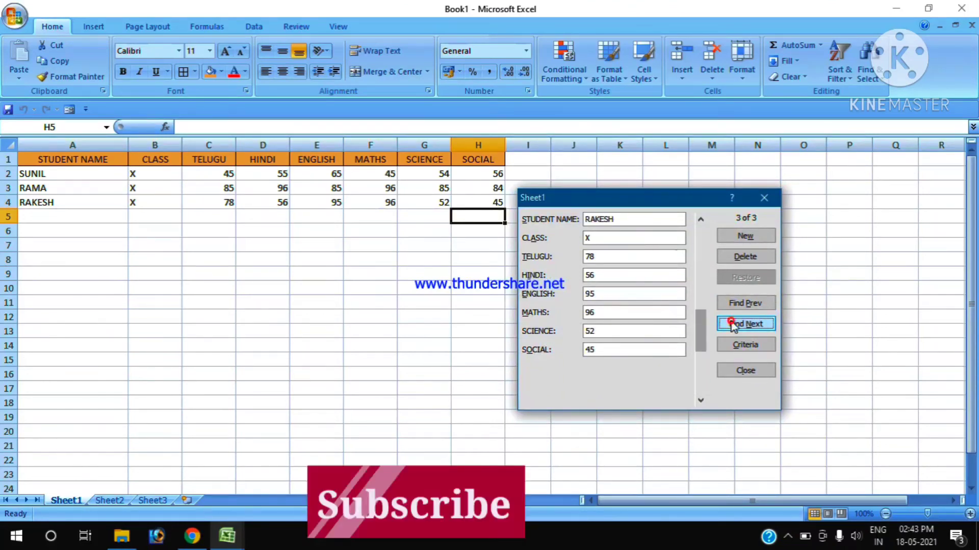
click(753, 239)
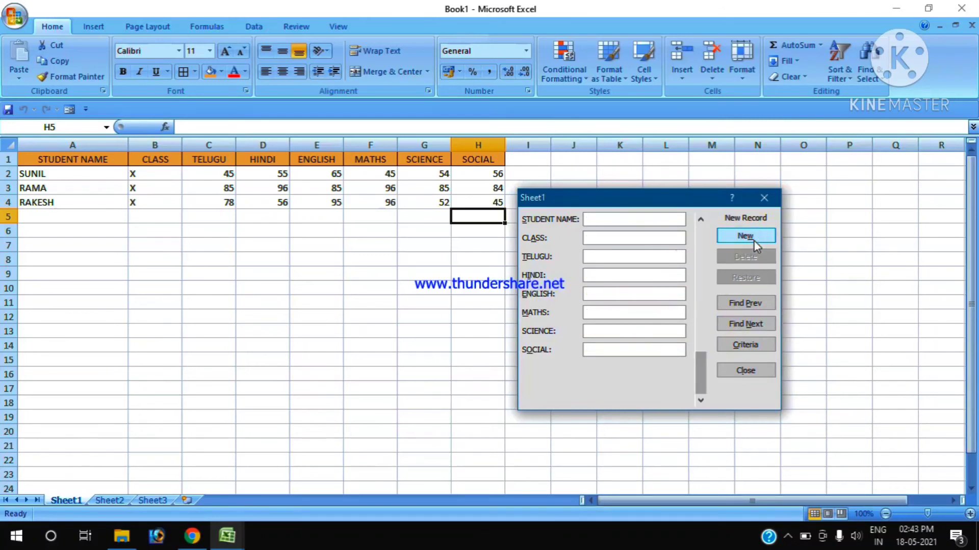
- Enter the new student's name with class X, Telugu 45, Hindi 78 and English 75
text(RAJESH)
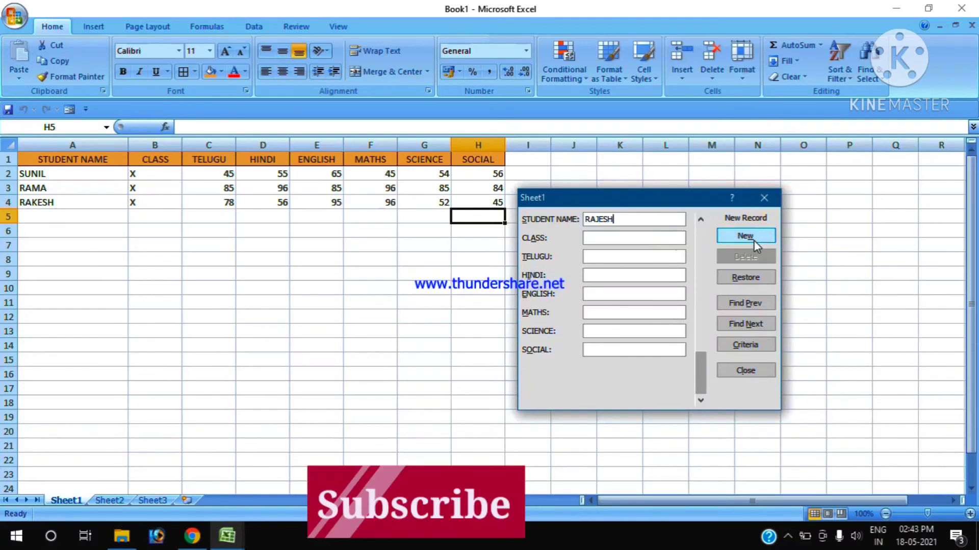
key(Tab)
text(X)
key(Tab)
text(45)
key(Tab)
text(78)
key(Tab)
text(75)
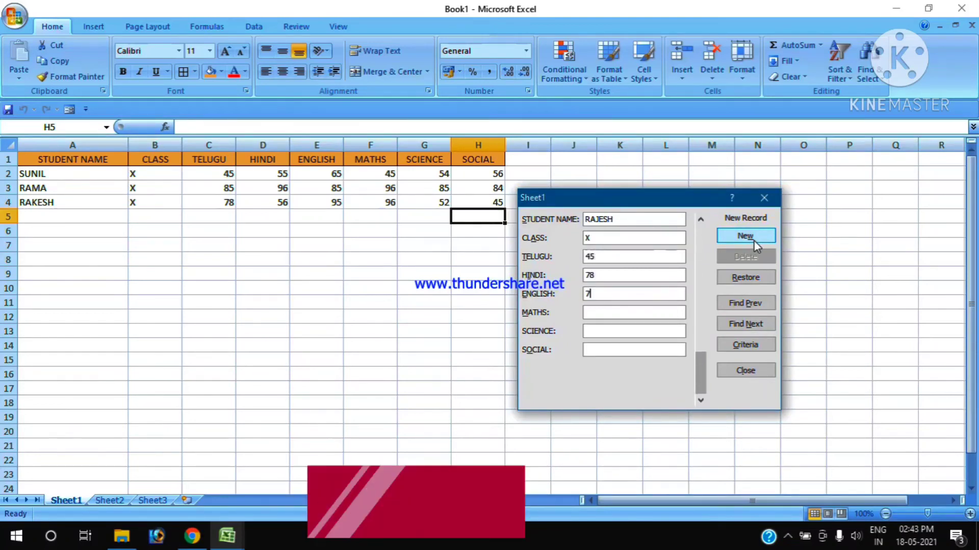
- Complete the new student's marks with Maths 98, Science 65 and Social 45, save the record, and close the form
key(Tab)
text(98)
key(Tab)
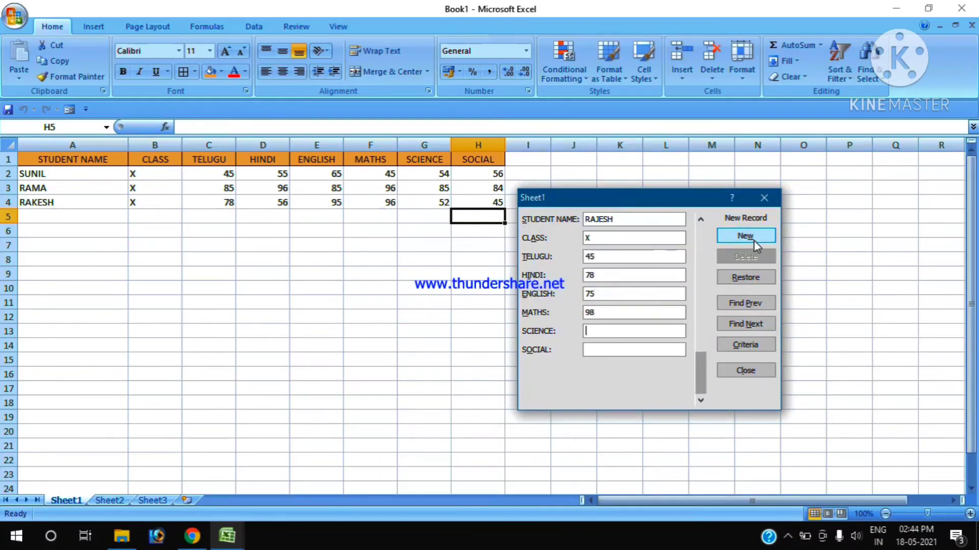
text(65)
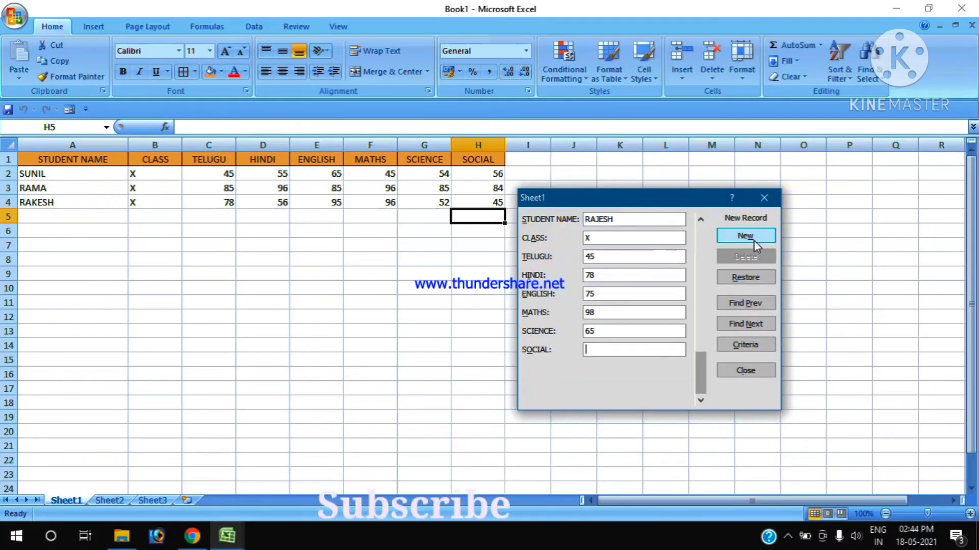
text(45)
click(754, 239)
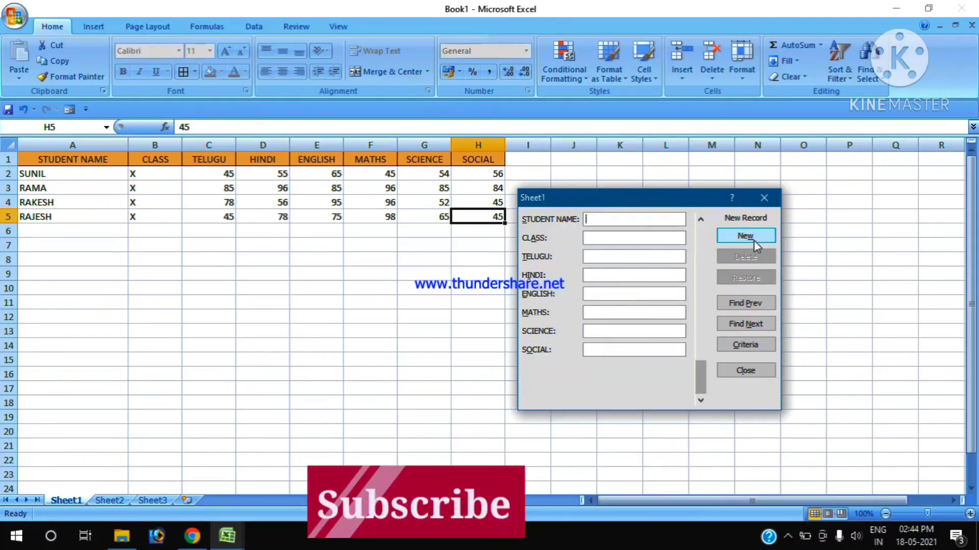
click(764, 198)
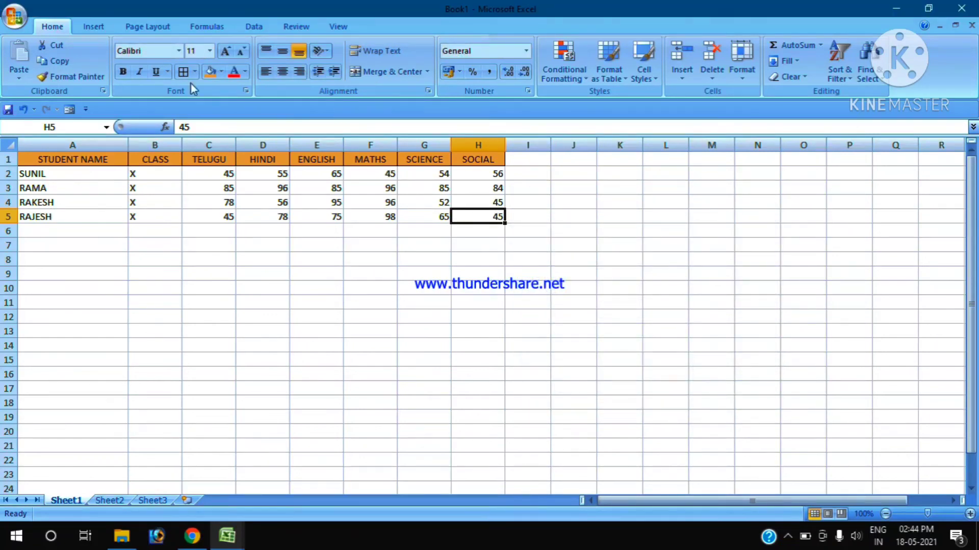
- Save the workbook to the Desktop as DATA ENTRY, and minimize its window to show the desktop
click(14, 19)
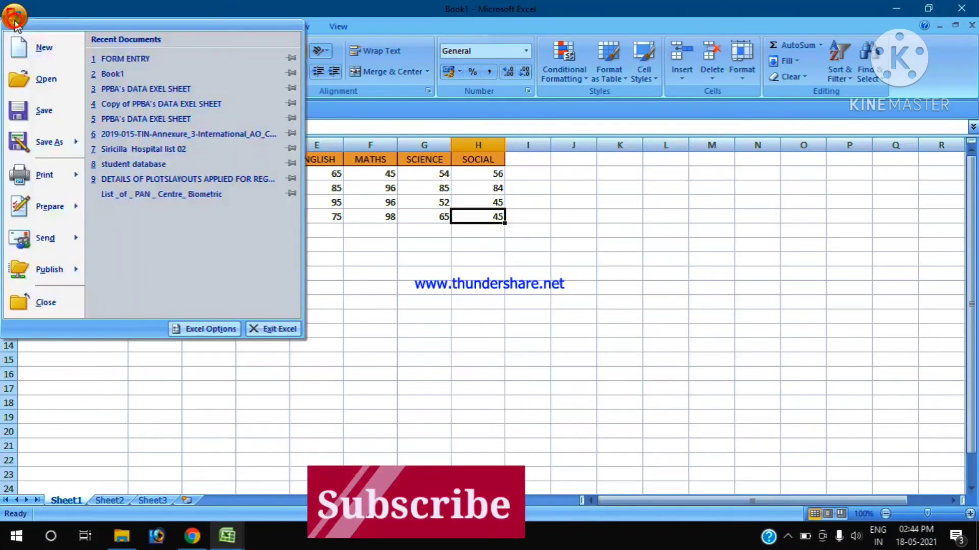
click(49, 124)
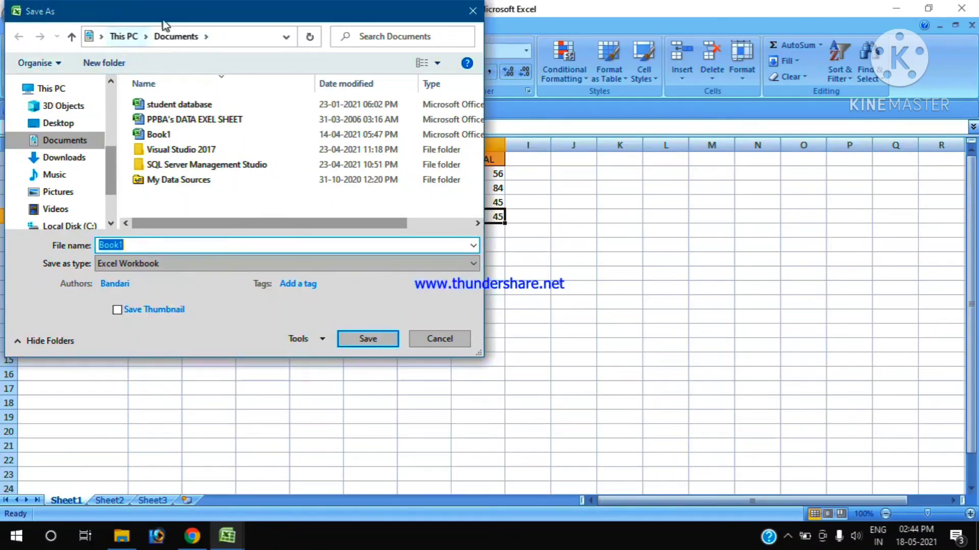
click(65, 128)
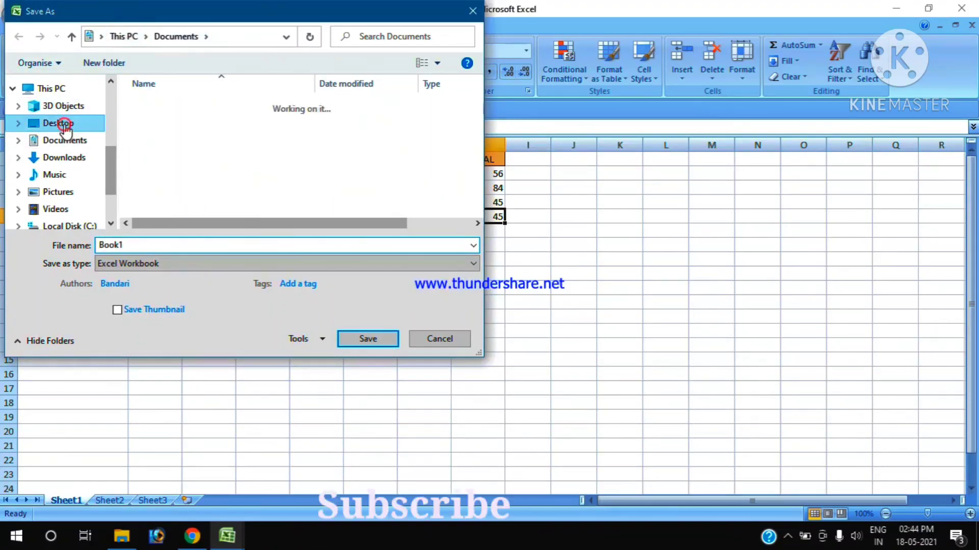
double_click(128, 245)
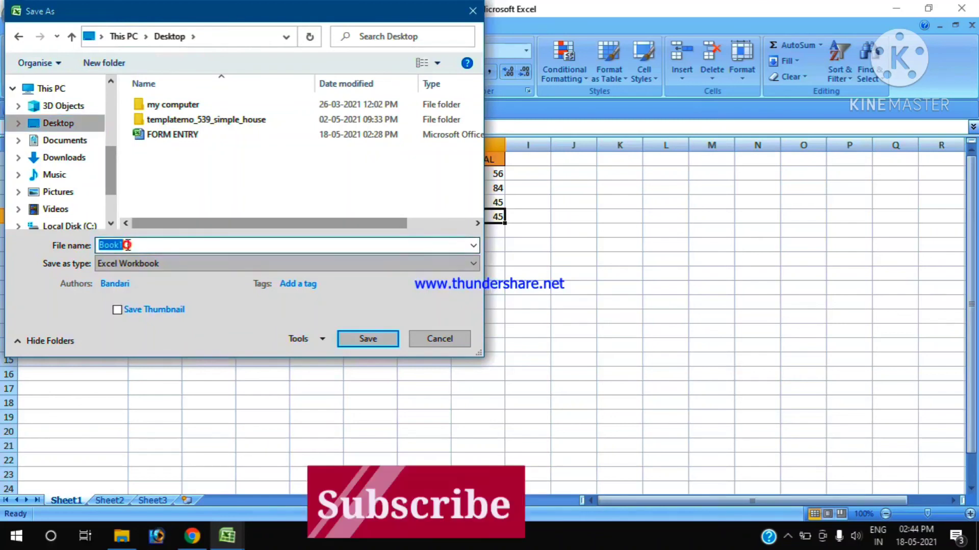
text(DATA E)
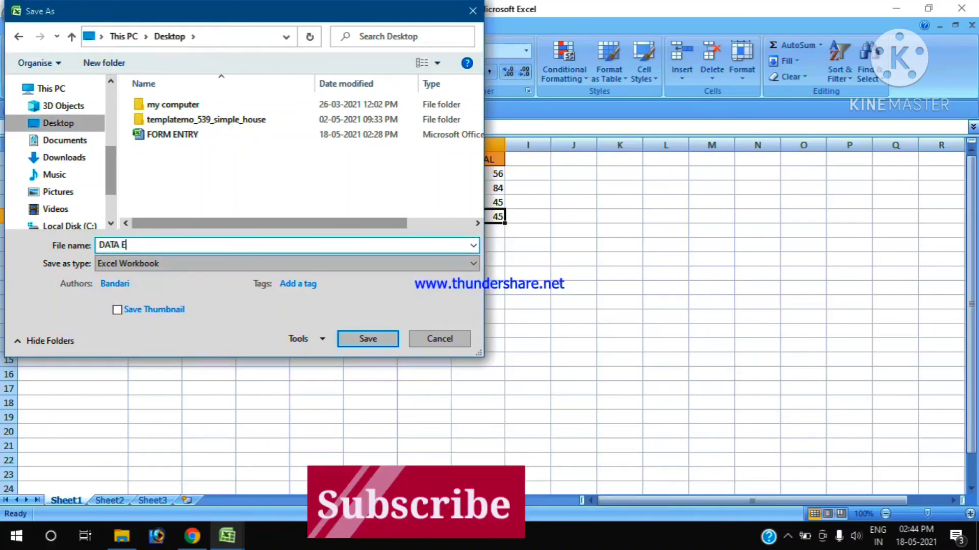
text(NTRY)
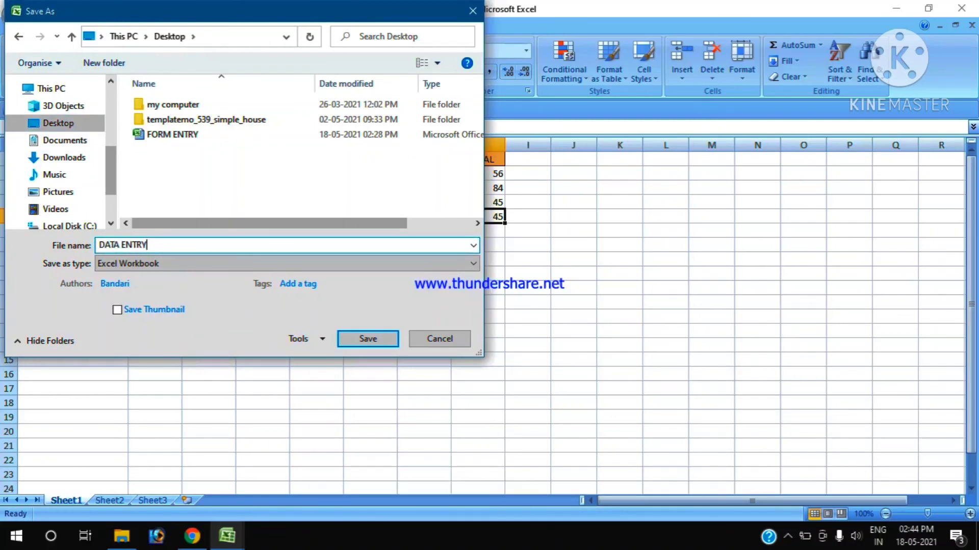
click(359, 341)
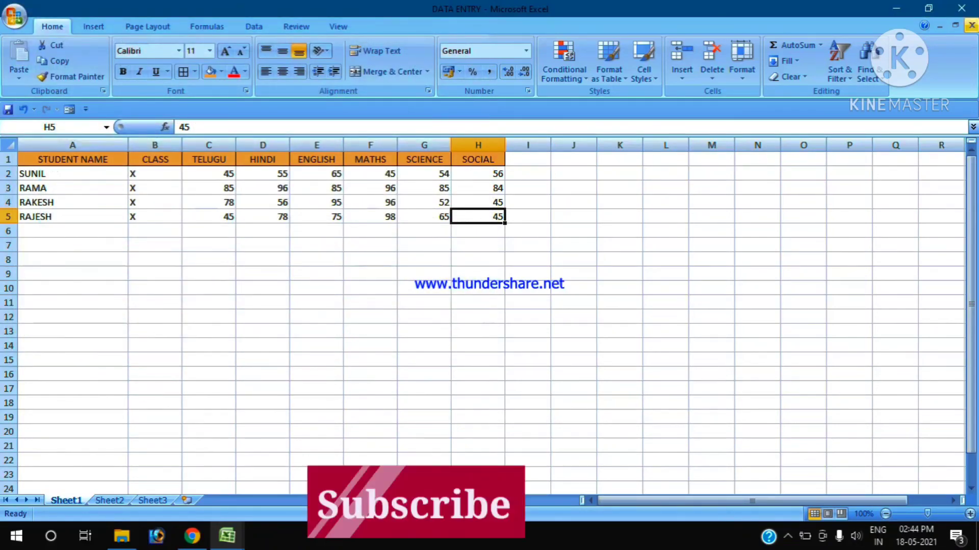
click(886, 7)
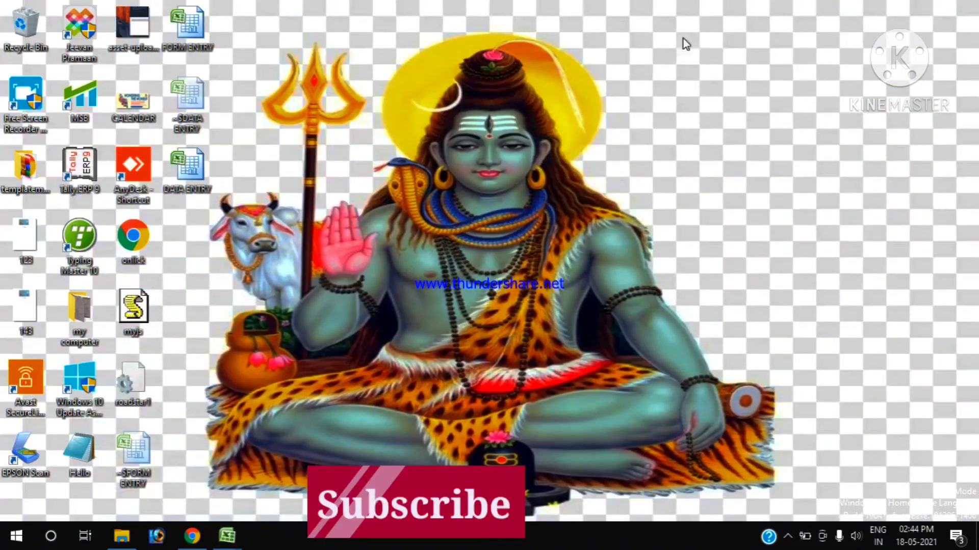